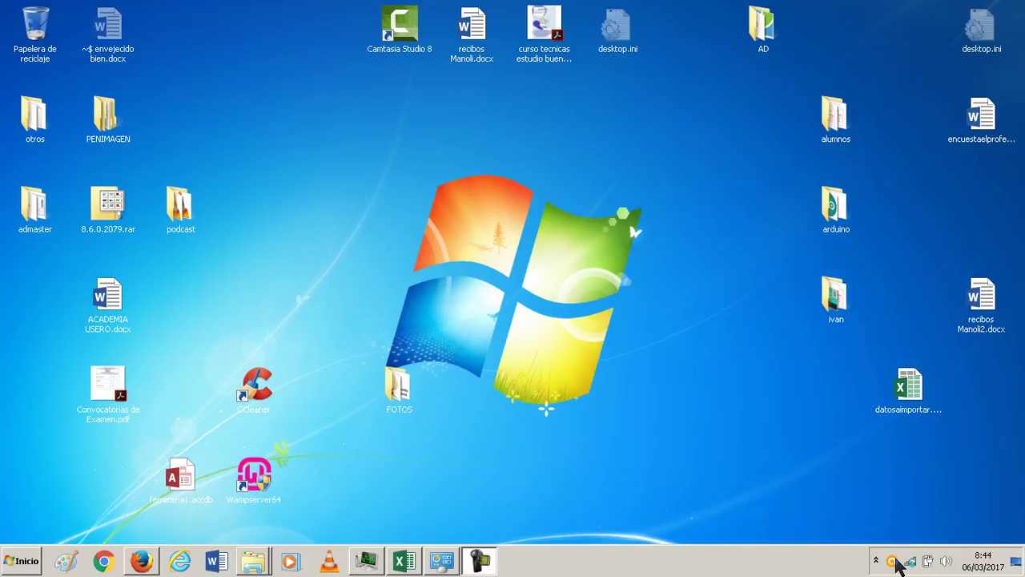
# Check the current network connections and the hidden notification-area programs.
pyautogui.moveTo(912, 563)
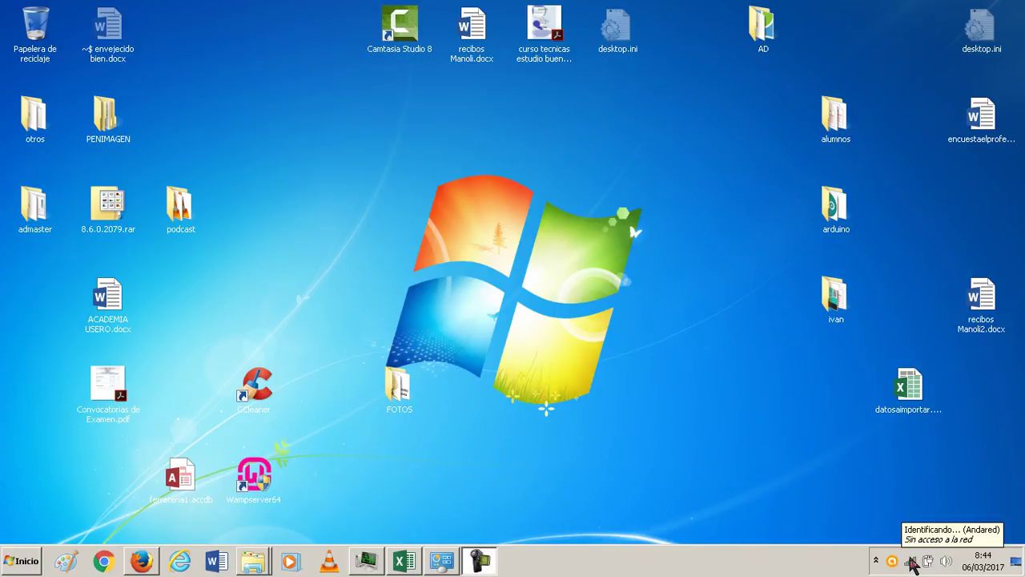
pyautogui.click(912, 563)
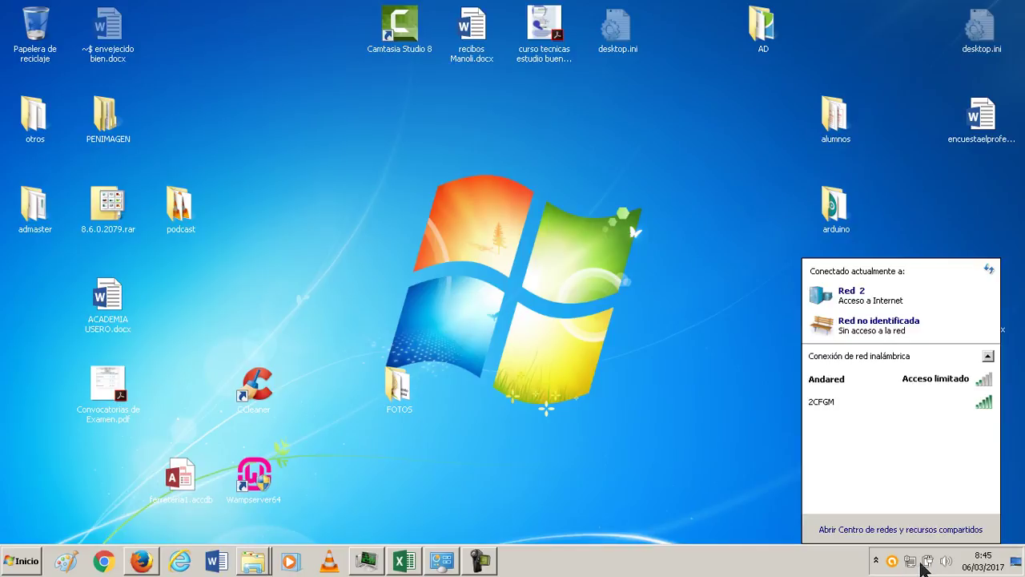
pyautogui.click(876, 561)
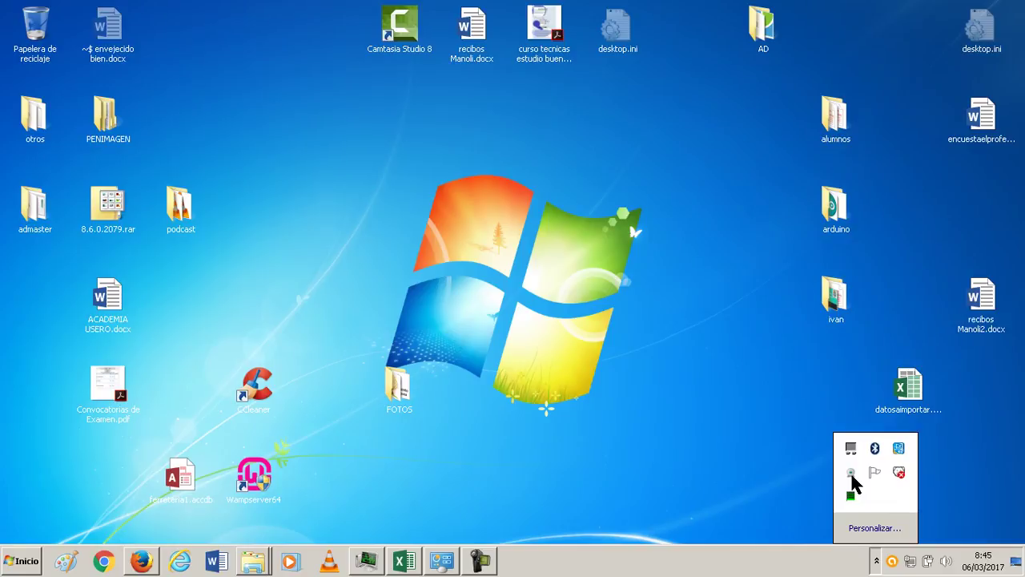
pyautogui.click(683, 418)
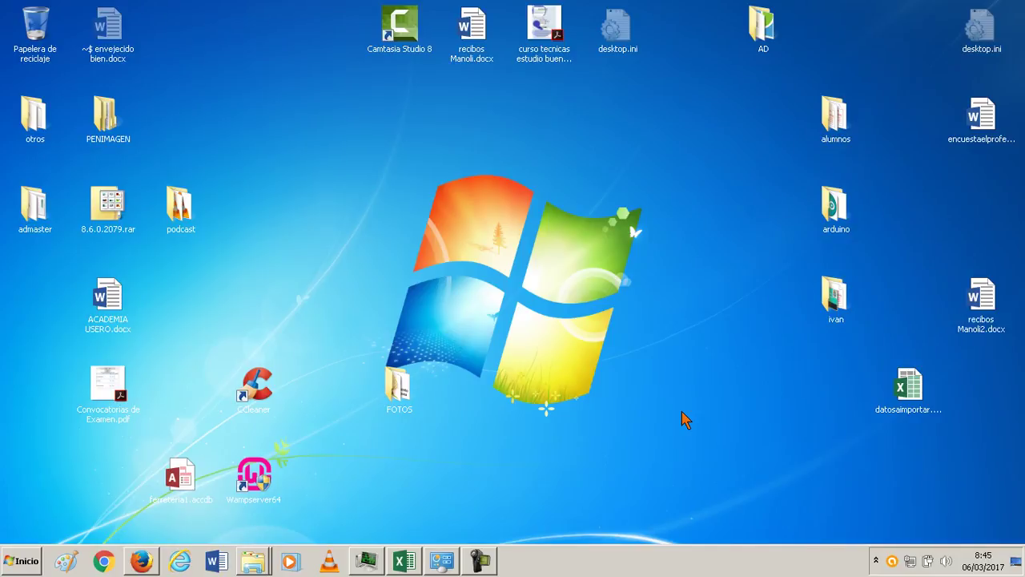
# View the Avast shield control options for disabling protection and leave them without choosing one.
pyautogui.rightClick(893, 561)
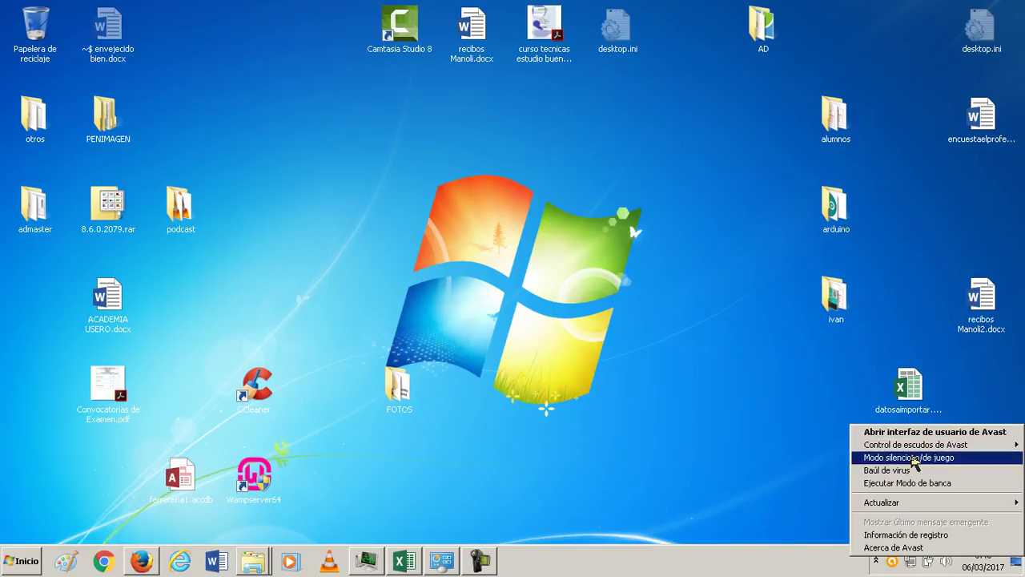
pyautogui.moveTo(917, 451)
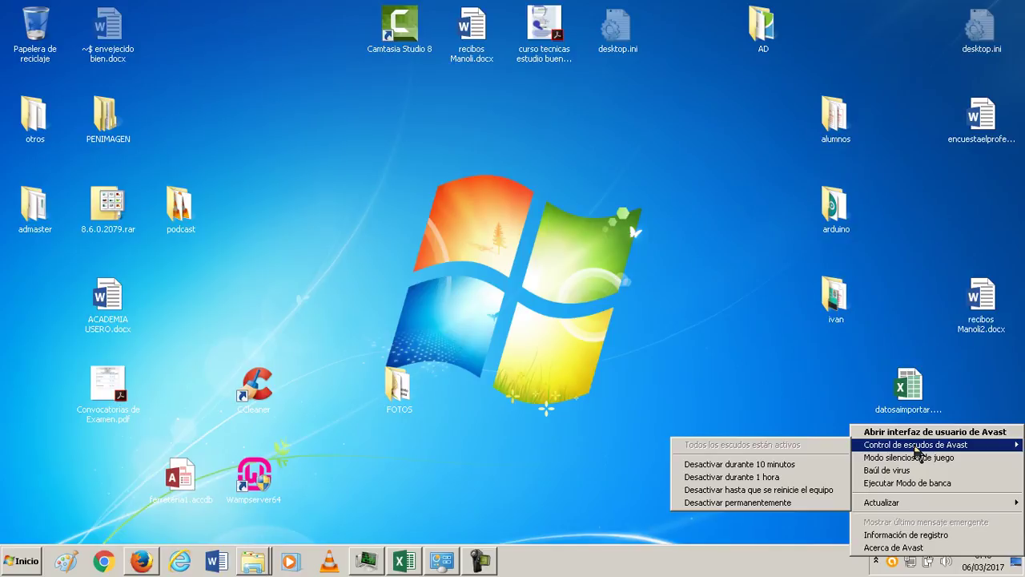
pyautogui.click(725, 401)
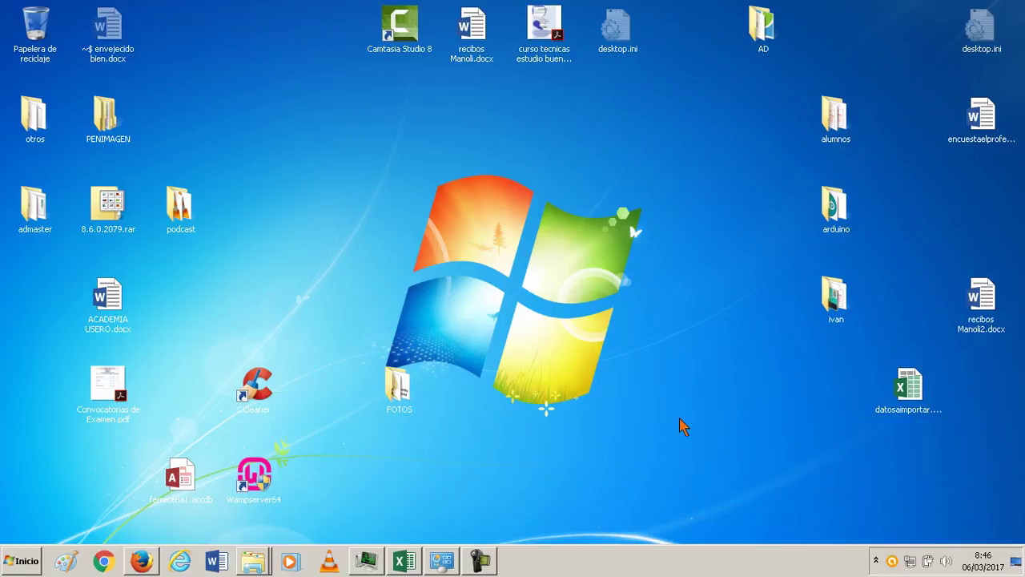
# Switch to Firefox and search the web for "estepona" in a new tab.
pyautogui.click(143, 558)
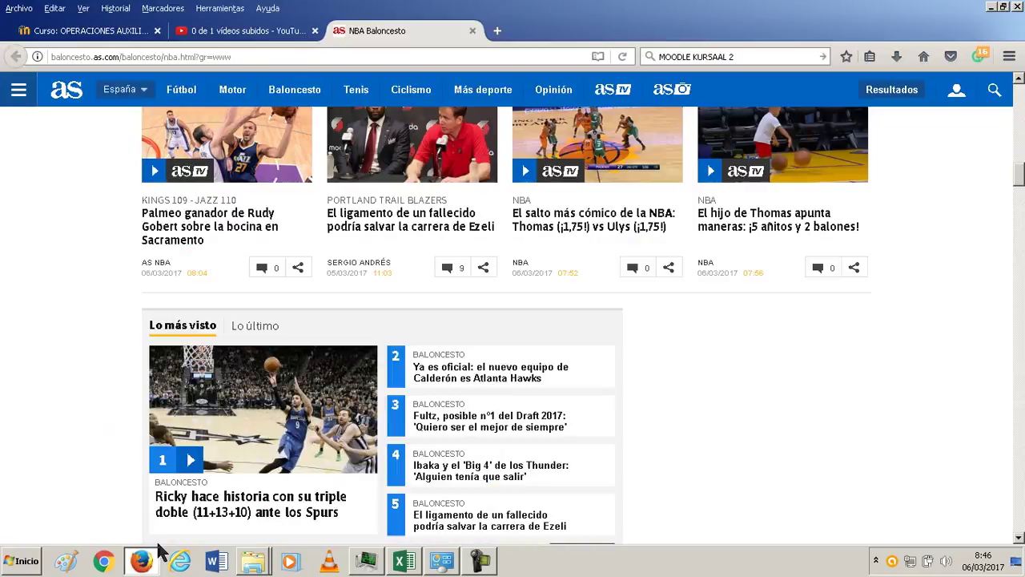
pyautogui.click(499, 32)
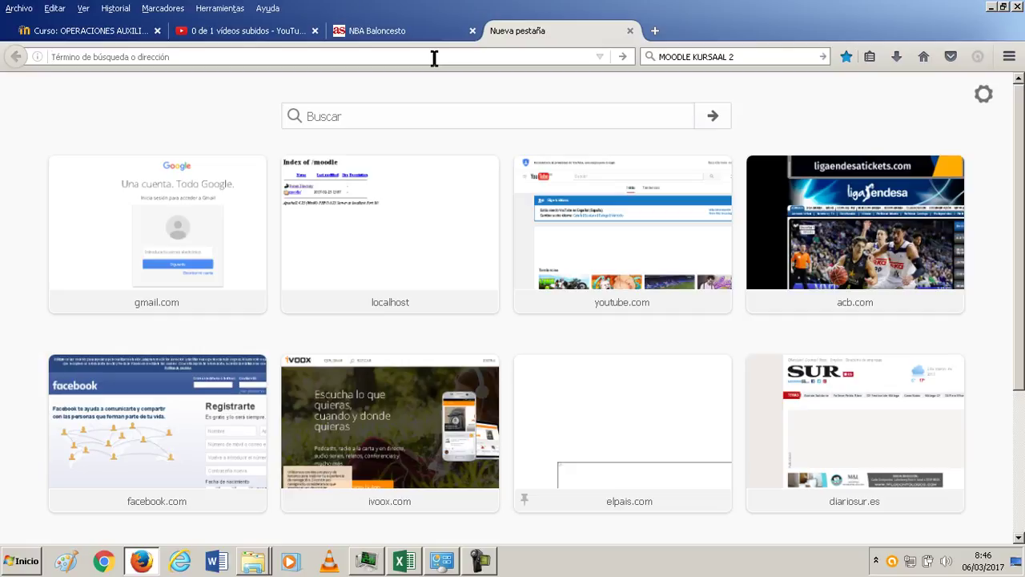
pyautogui.write('estepona')
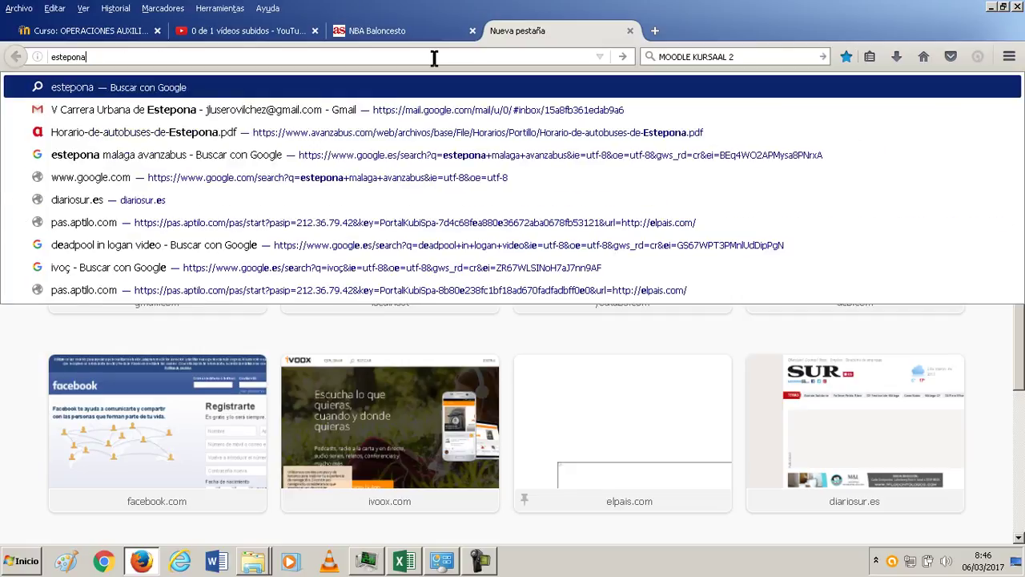
pyautogui.press('Return')
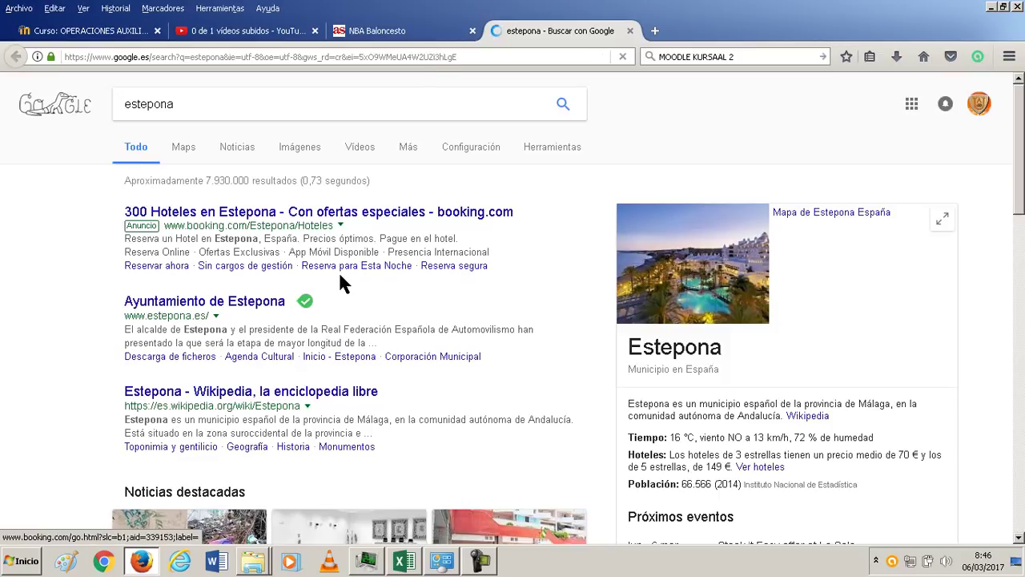
# Check the Avast safety rating of the Ayuntamiento de Estepona result, look through the remaining results and minimize the browser.
pyautogui.scroll(-3, 343, 280)
pyautogui.moveTo(304, 133)
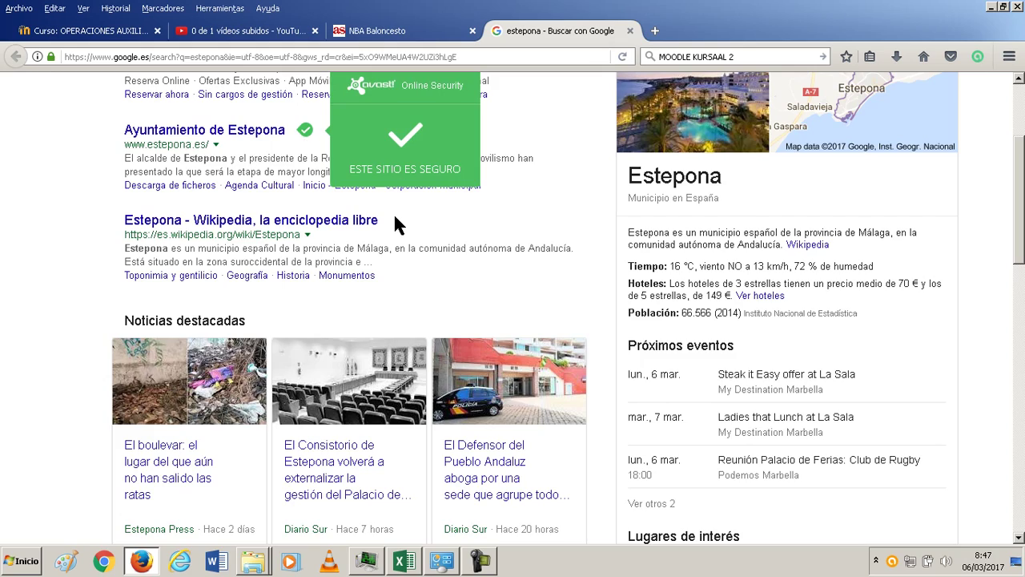
pyautogui.scroll(-5, 393, 221)
pyautogui.scroll(-2, 393, 224)
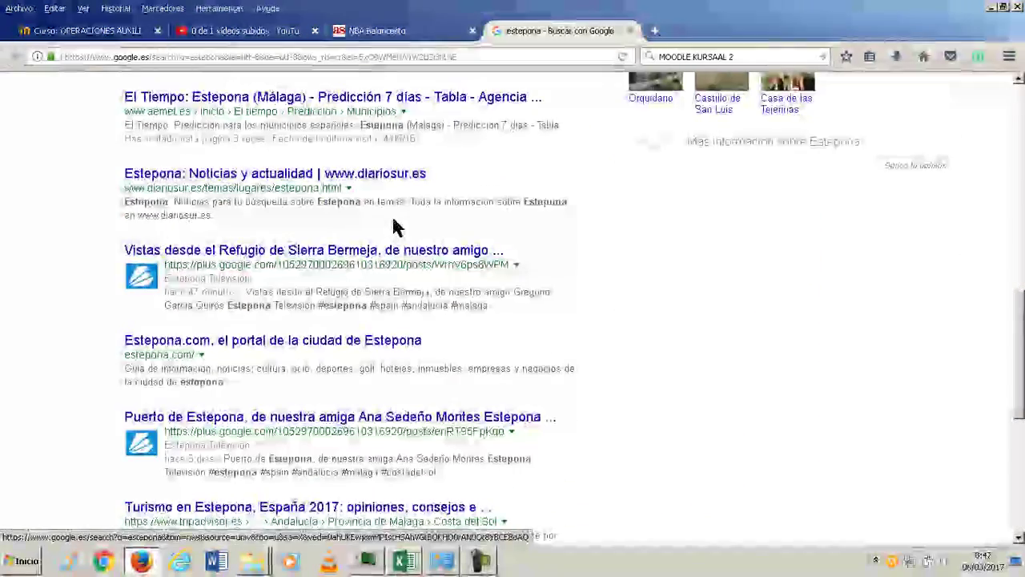
pyautogui.scroll(-3, 392, 221)
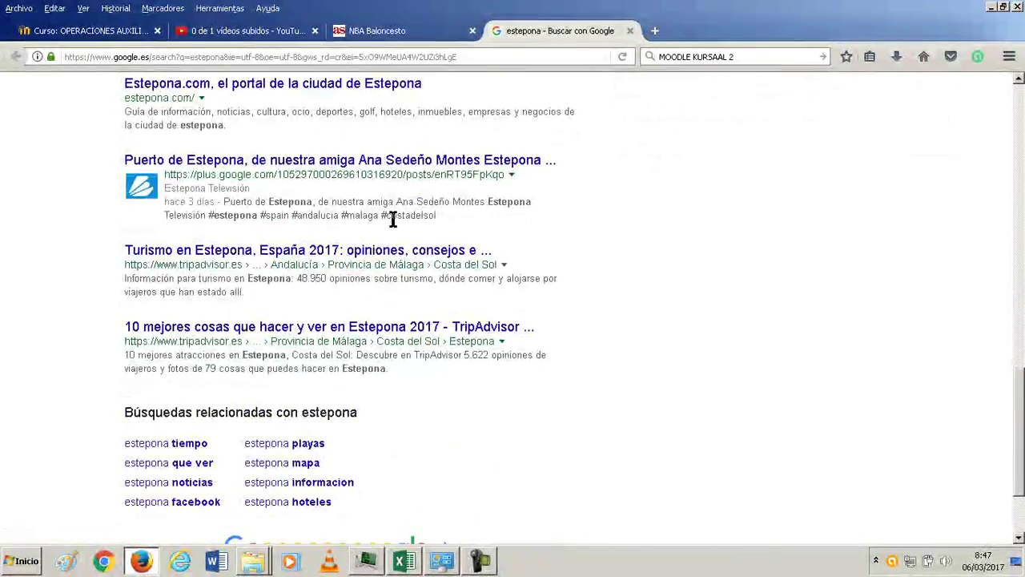
pyautogui.scroll(10, 392, 222)
pyautogui.scroll(-5, 394, 225)
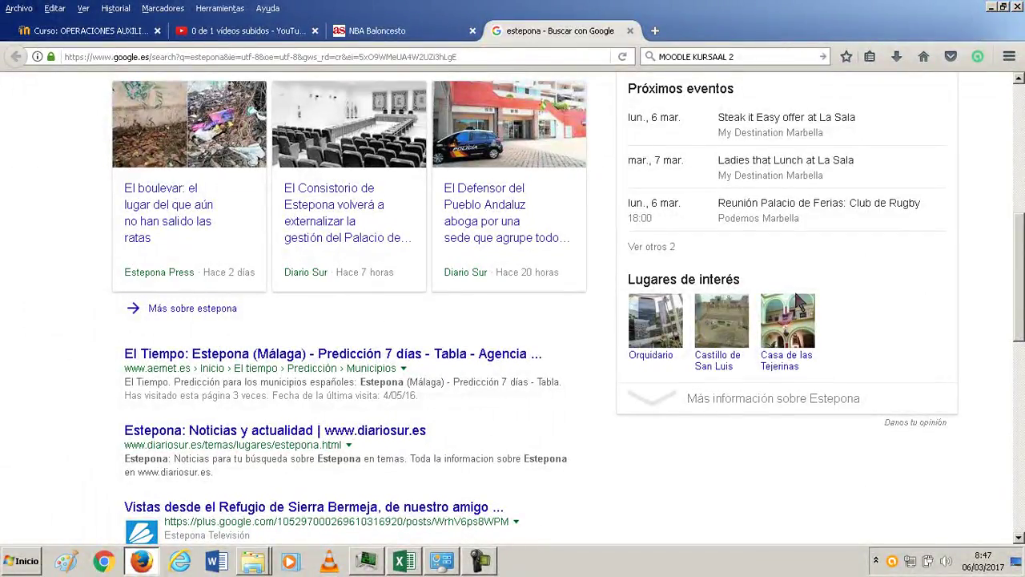
pyautogui.click(995, 8)
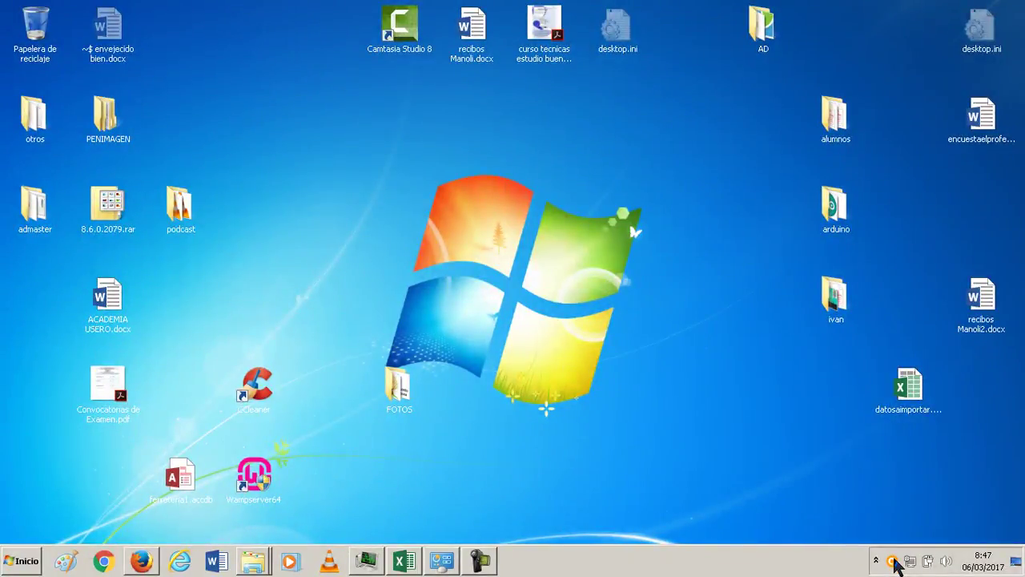
# Review the Avast shield control options and open the Avast user interface.
pyautogui.rightClick(893, 562)
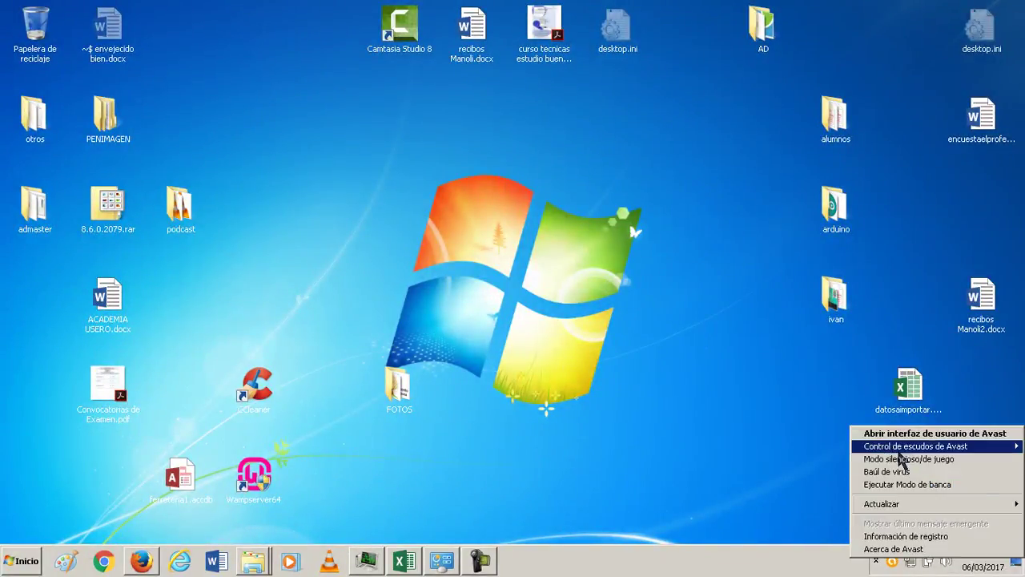
pyautogui.moveTo(900, 450)
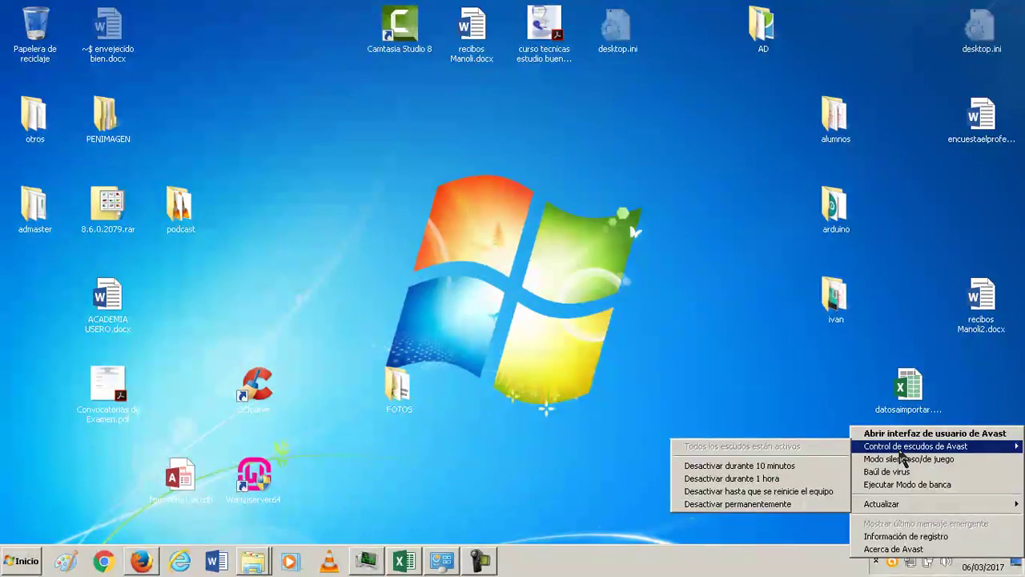
pyautogui.click(899, 448)
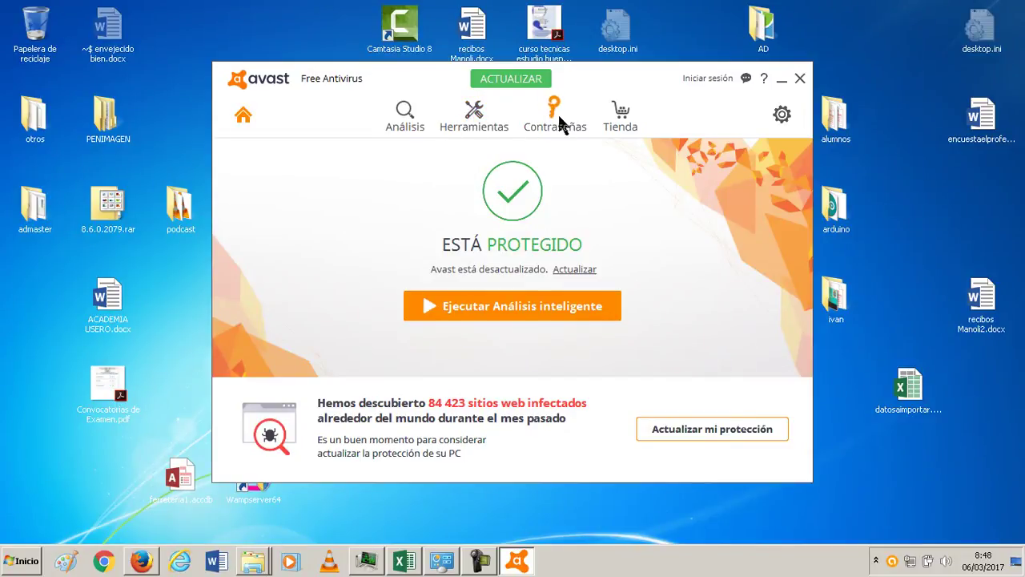
# Look at the Avast store section and return to the main menu sections.
pyautogui.click(625, 112)
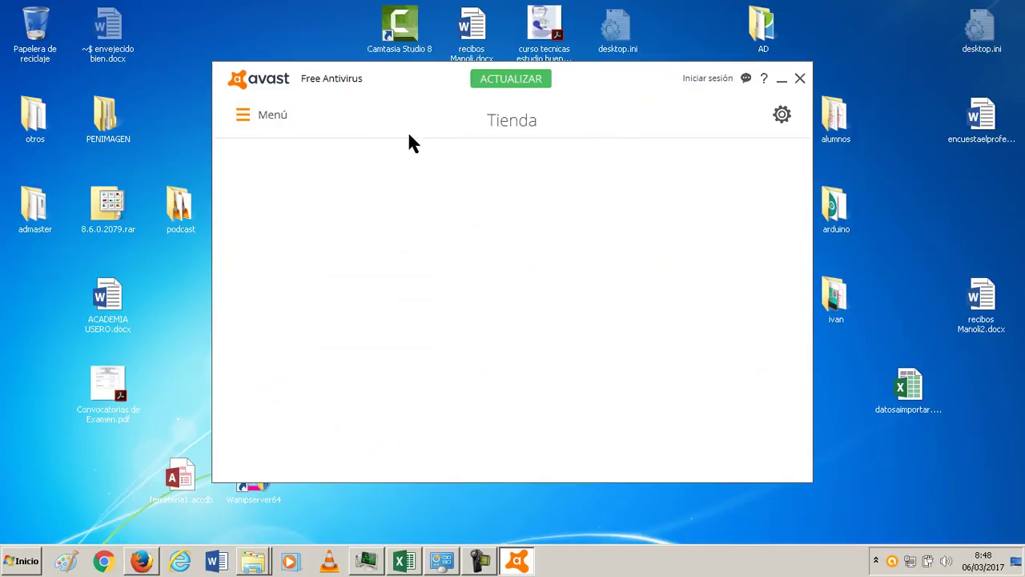
pyautogui.click(250, 116)
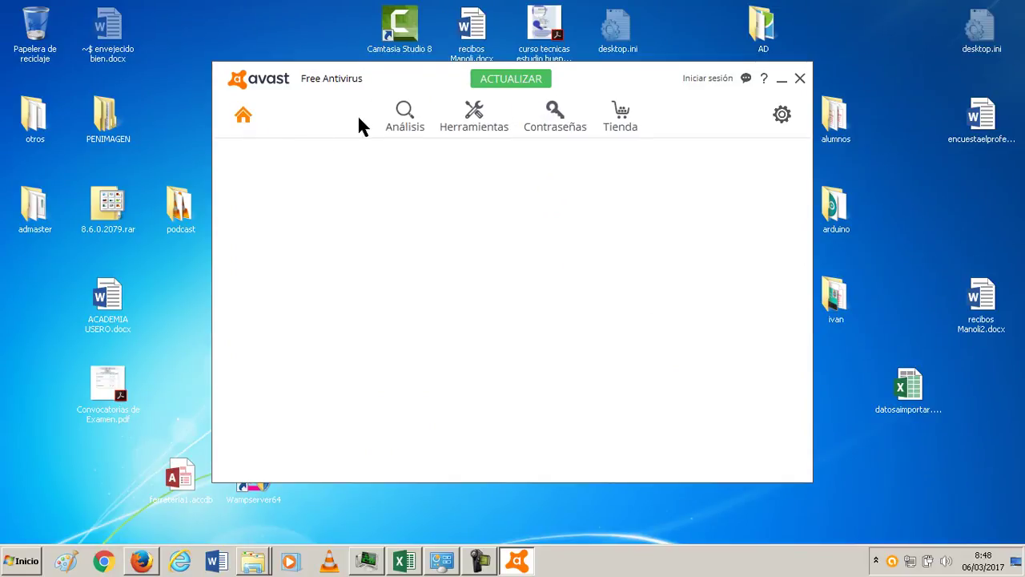
pyautogui.click(410, 108)
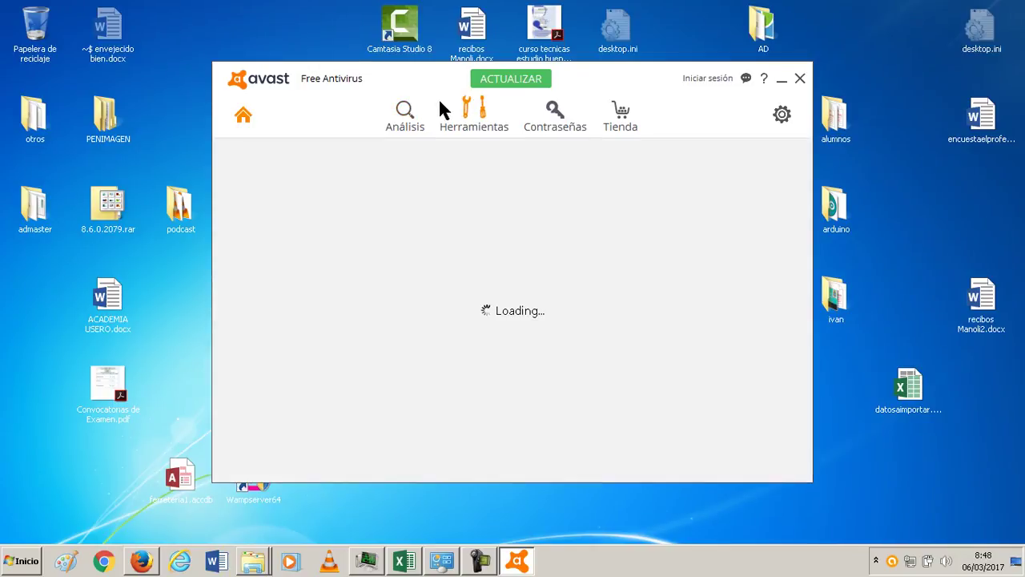
pyautogui.click(781, 116)
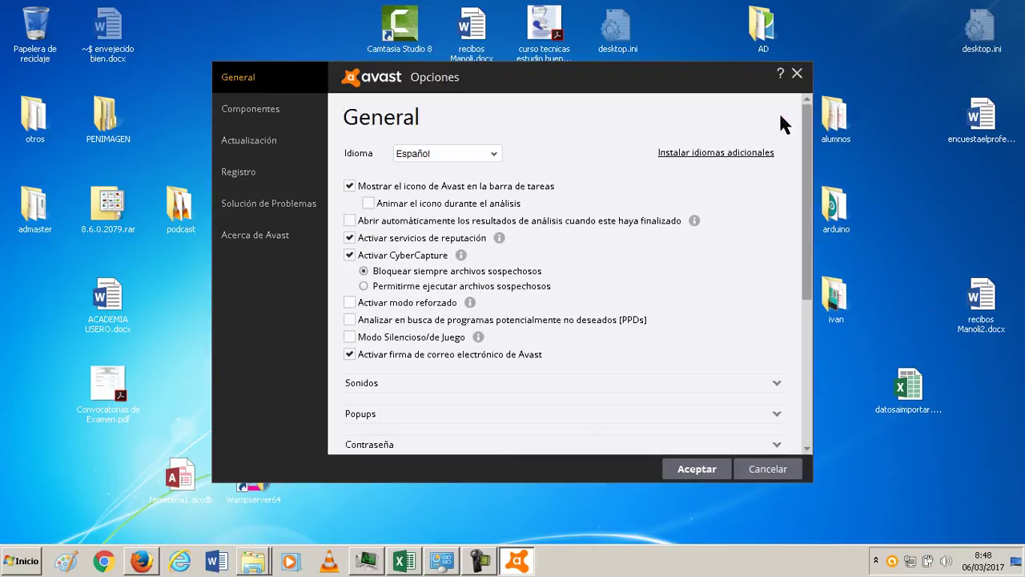
pyautogui.click(263, 140)
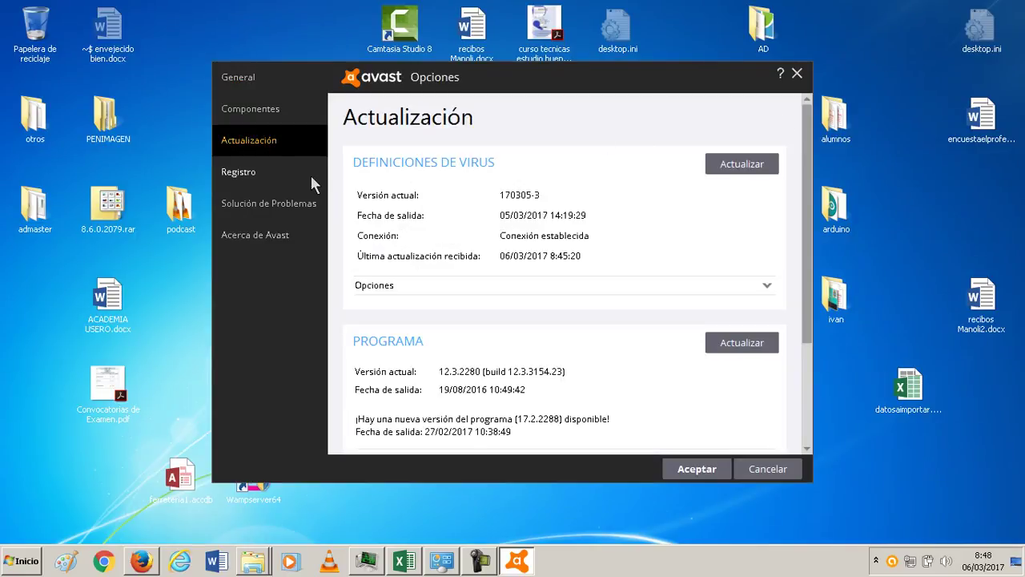
pyautogui.click(767, 469)
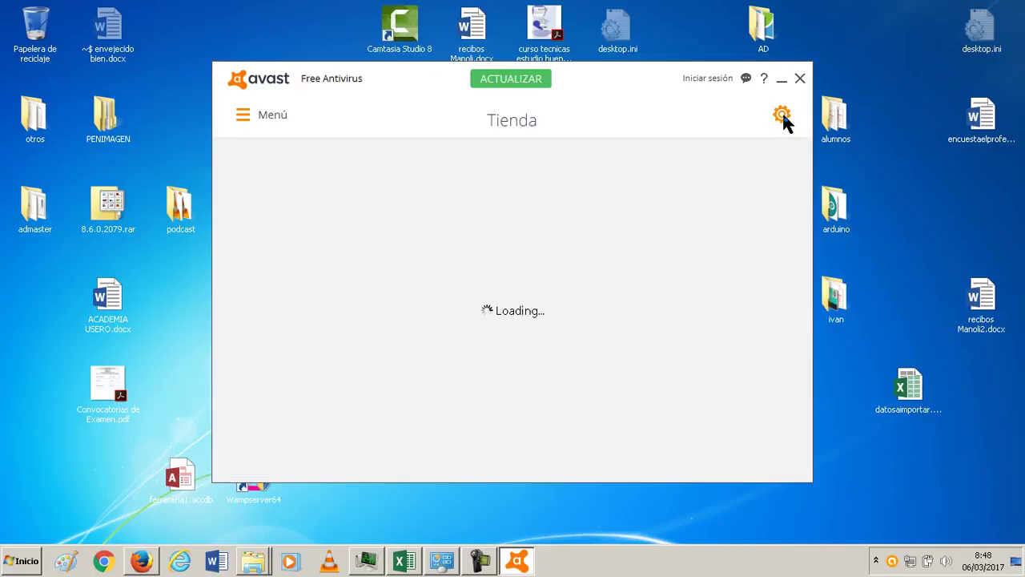
# Update the Avast virus definitions in the update options, acknowledge the update report and accept the options.
pyautogui.click(782, 115)
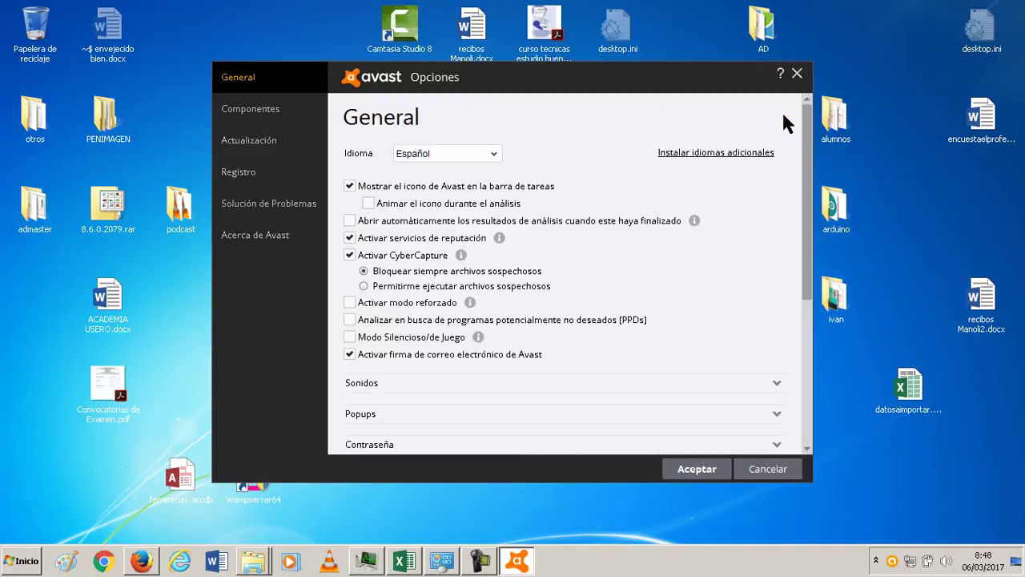
pyautogui.click(279, 143)
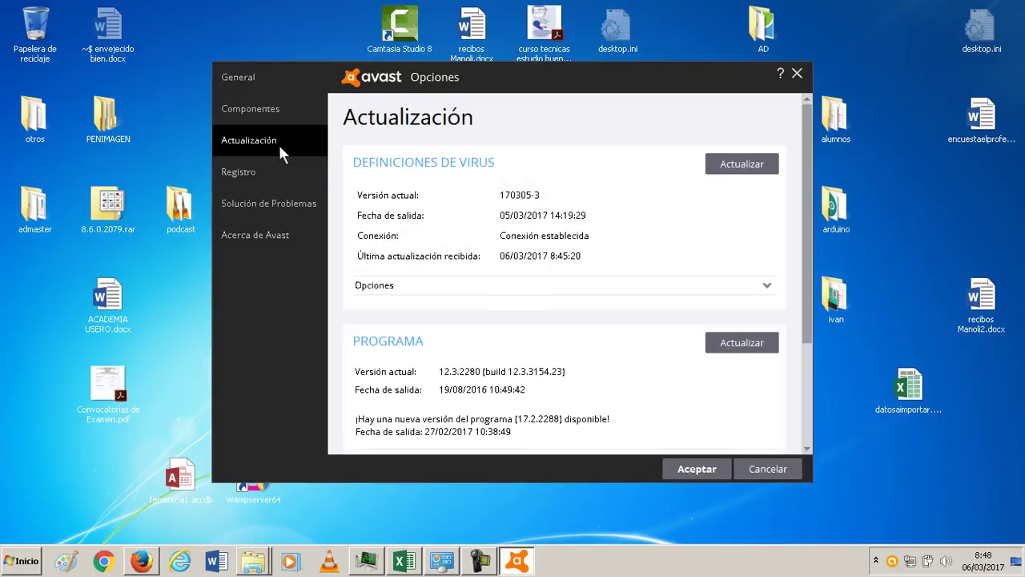
pyautogui.click(717, 164)
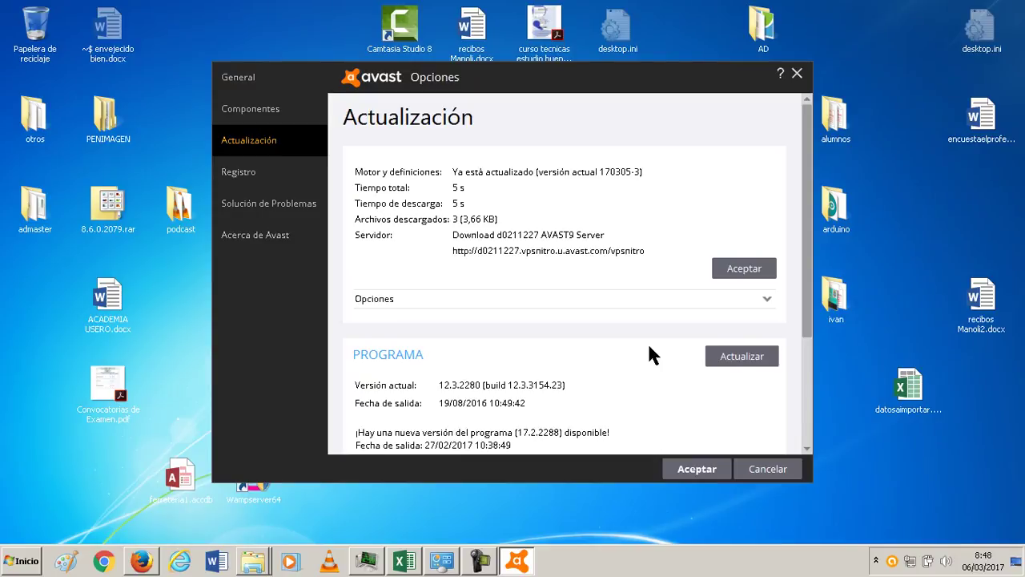
pyautogui.click(738, 270)
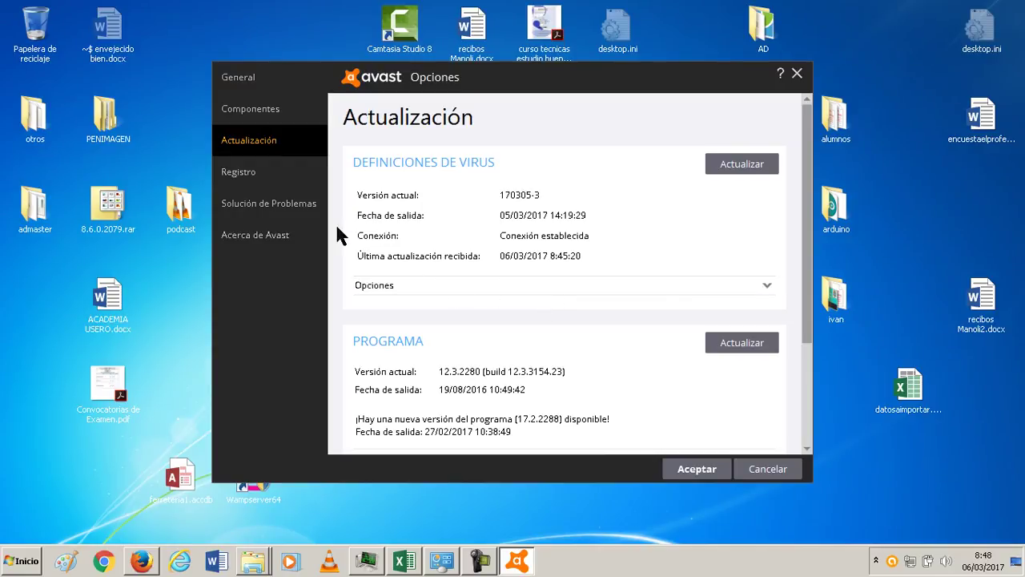
pyautogui.click(672, 469)
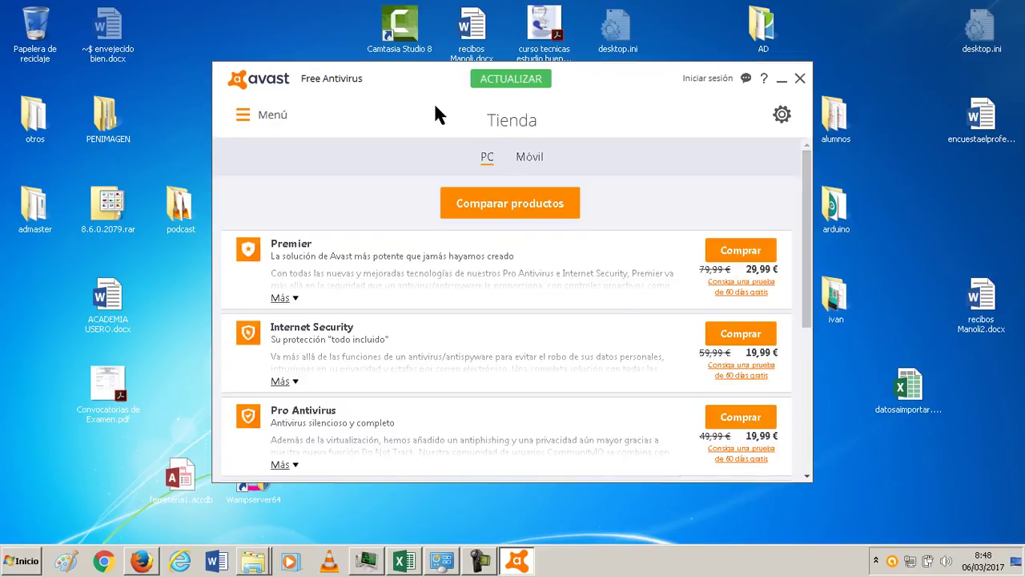
# Return to the Avast main screen and run the smart scan (Análisis inteligente).
pyautogui.click(267, 116)
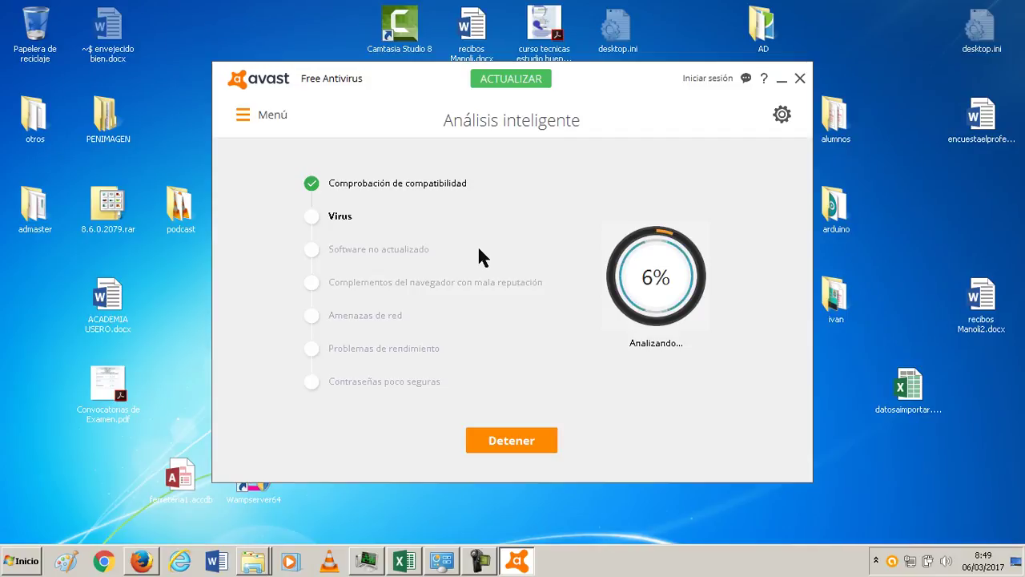
# Open drive D: from Equipo in a maximized Explorer window and go into the software folder.
pyautogui.click(32, 567)
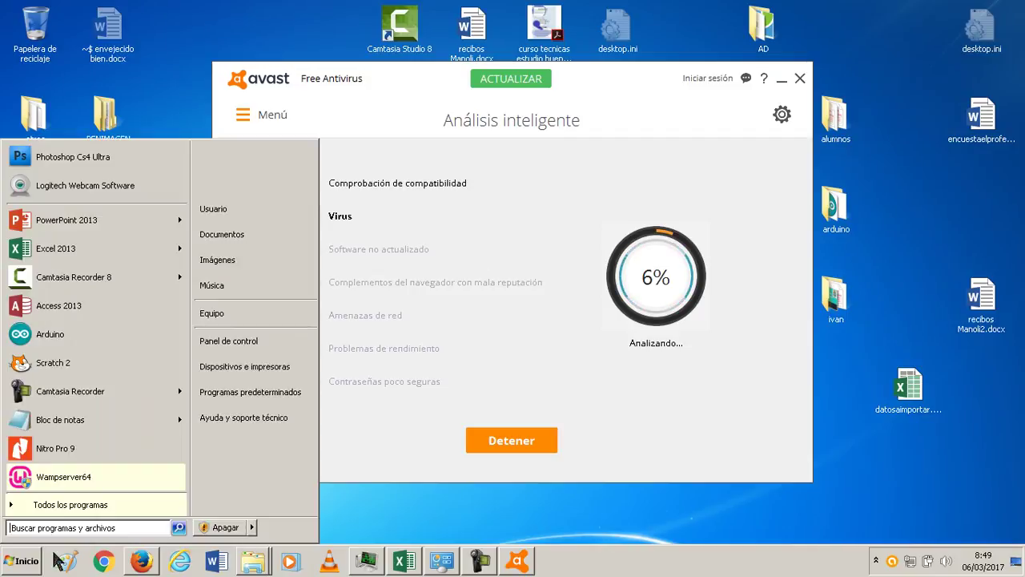
pyautogui.click(249, 313)
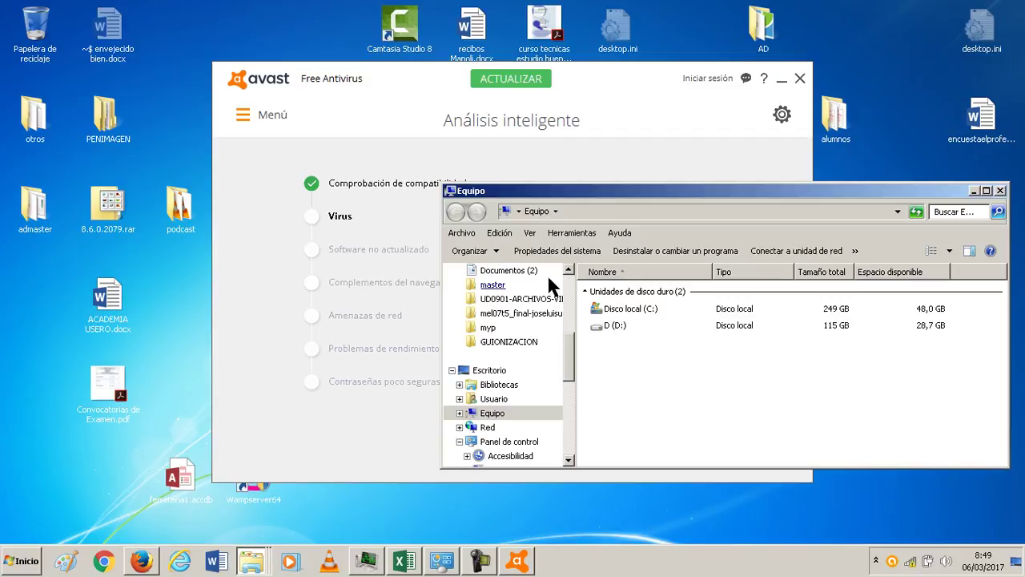
pyautogui.click(617, 330)
pyautogui.doubleClick(617, 330)
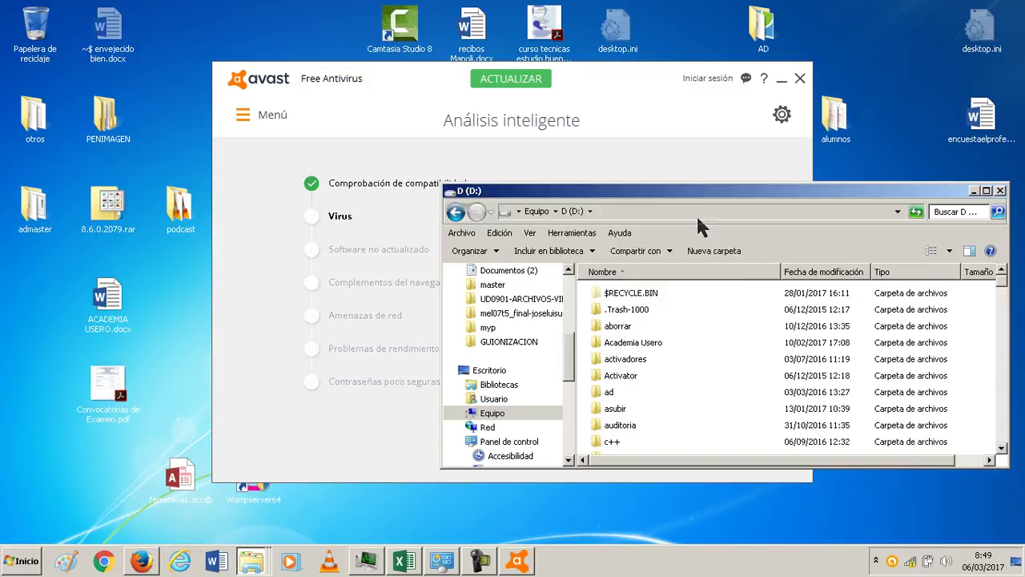
pyautogui.doubleClick(717, 192)
pyautogui.scroll(-20, 476, 373)
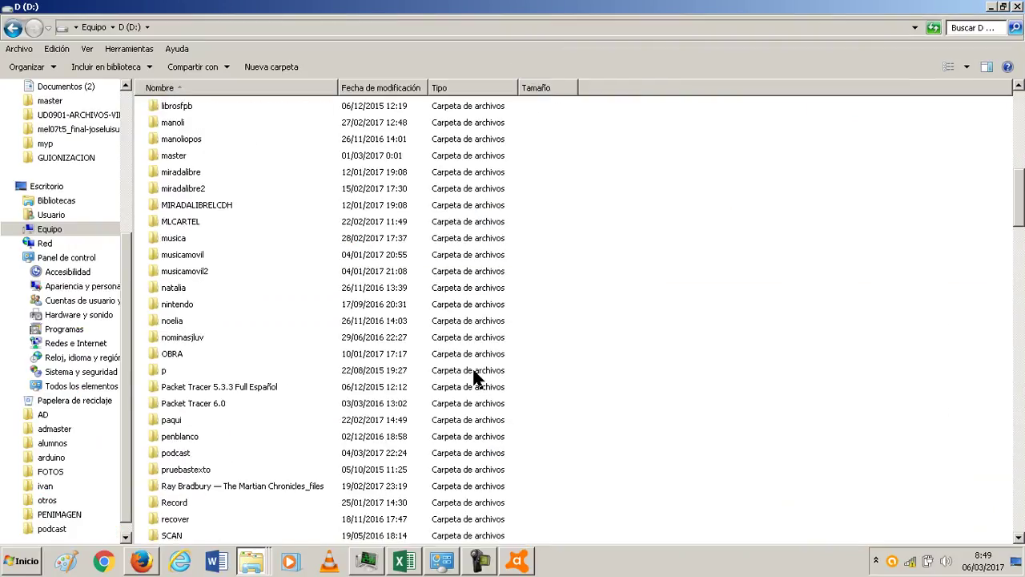
pyautogui.doubleClick(186, 289)
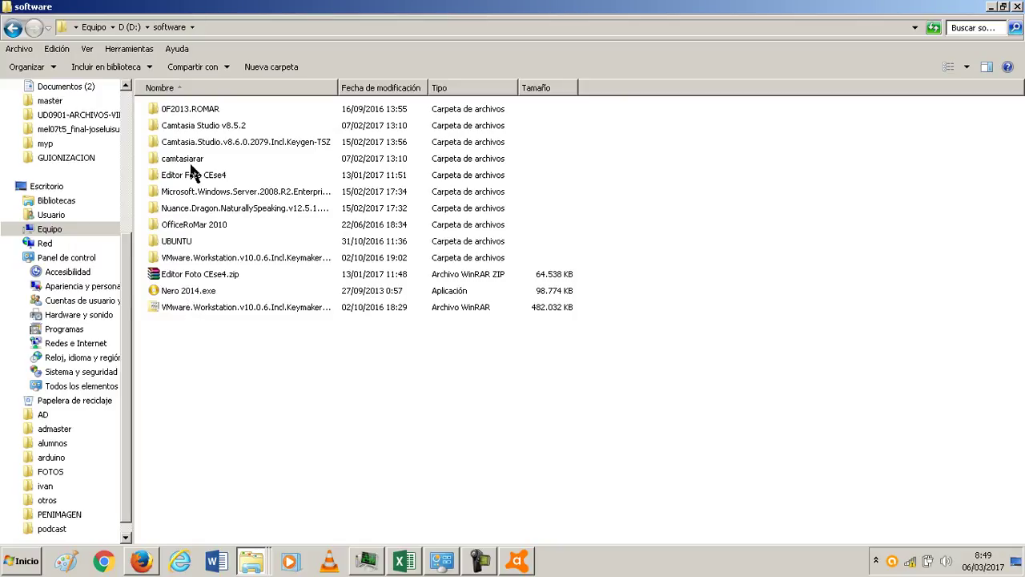
# Look inside the 0F2013.ROMAR folder, viewing its 0F2013-32.BITS-ROMAR and Activador subfolders.
pyautogui.doubleClick(217, 116)
pyautogui.doubleClick(202, 110)
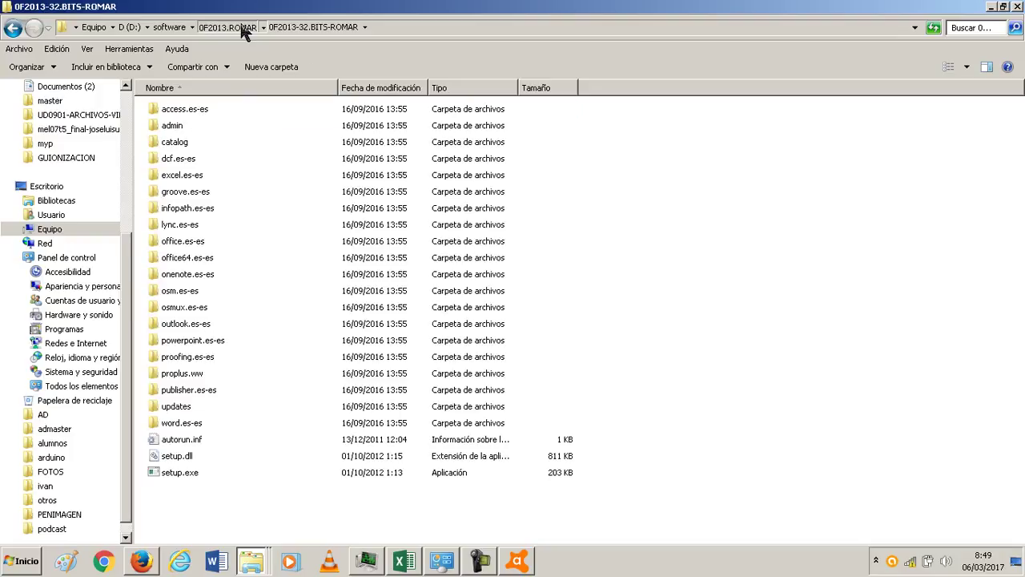
pyautogui.click(232, 27)
pyautogui.doubleClick(176, 127)
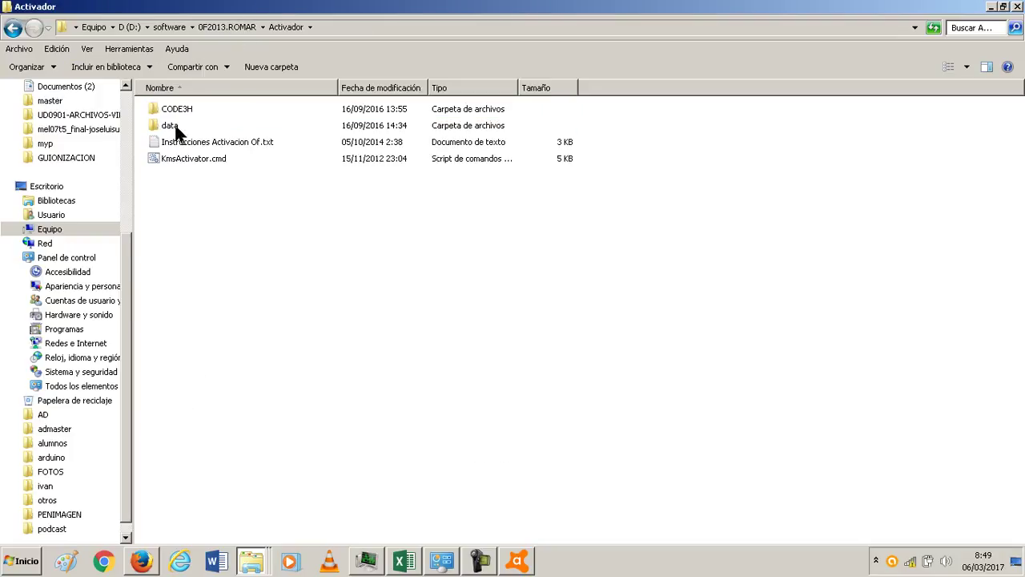
pyautogui.click(13, 29)
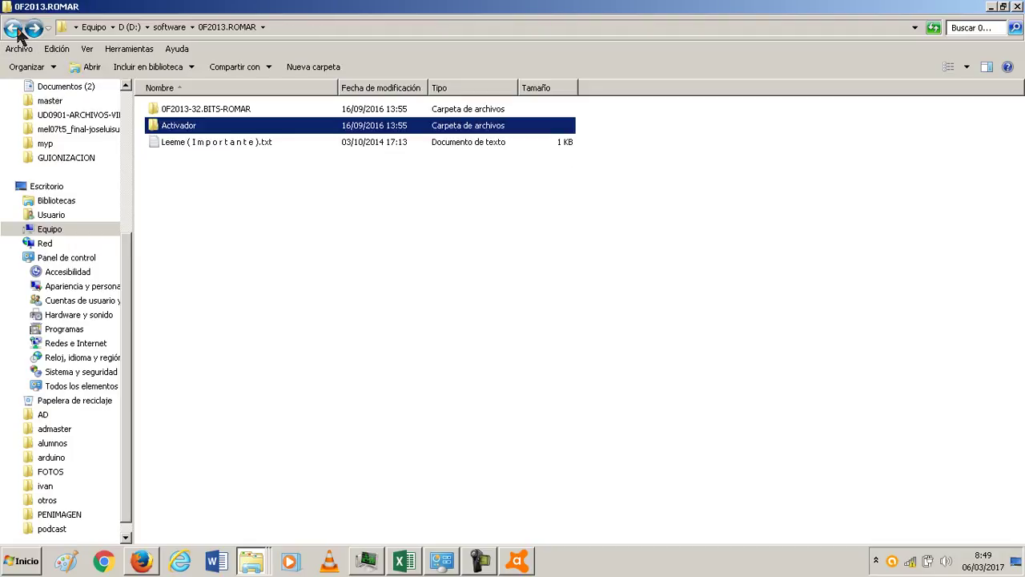
pyautogui.click(15, 29)
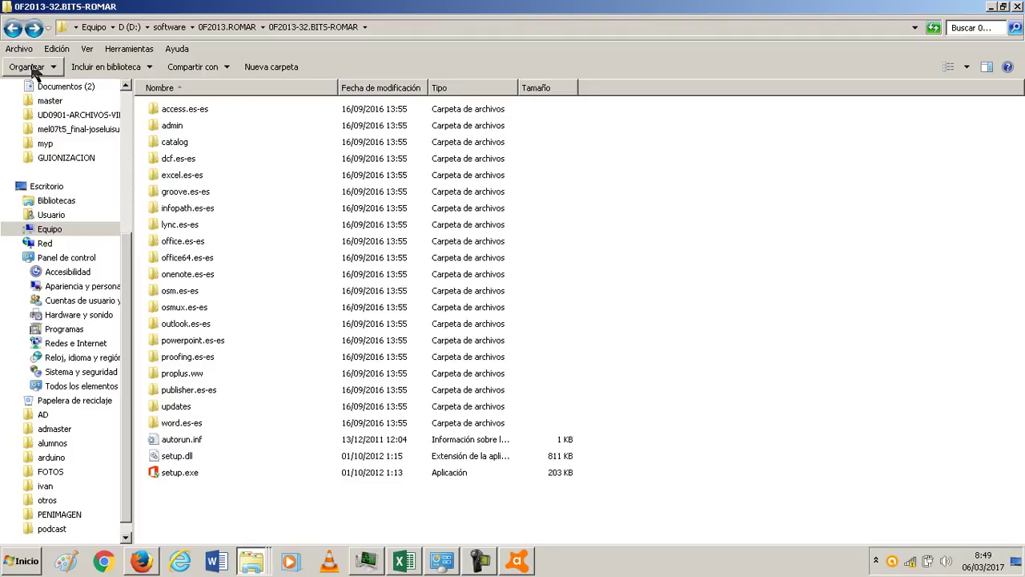
# Go back up through the software folder to drive D: and switch to the Avast smart scan to check its progress.
pyautogui.click(168, 27)
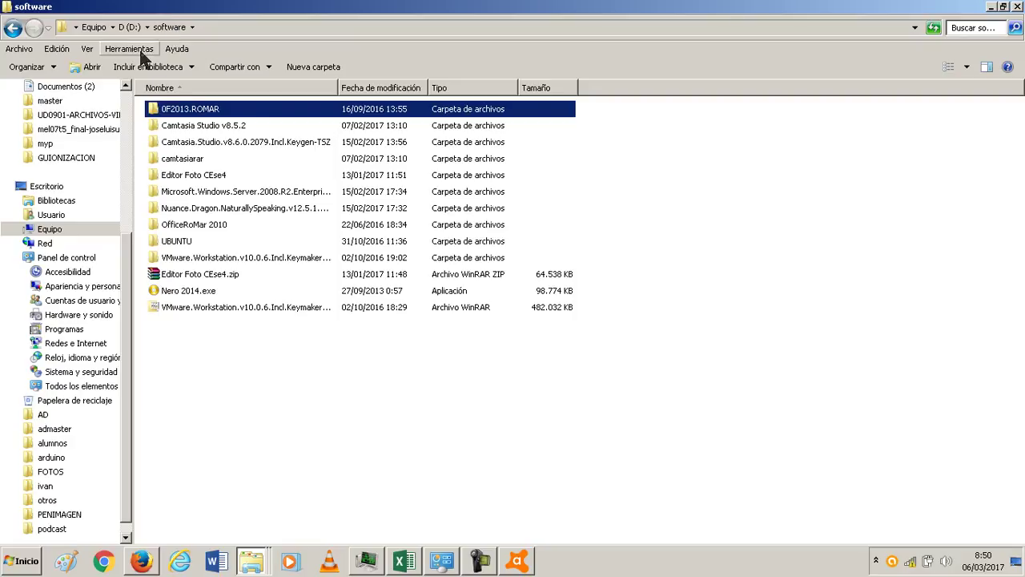
pyautogui.click(129, 27)
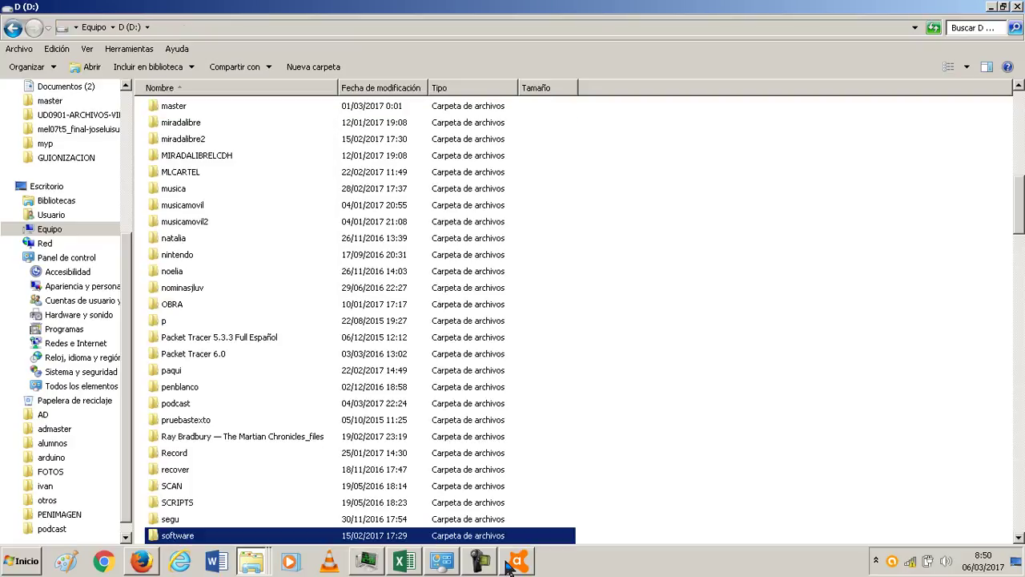
pyautogui.click(516, 560)
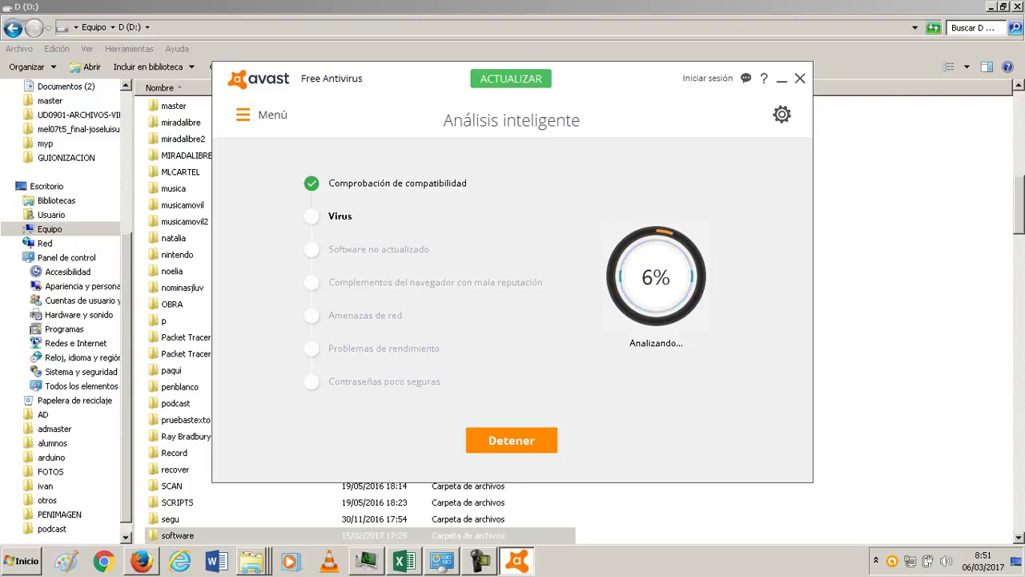
# Bring the open OACE folder window to the front and maximize it.
pyautogui.click(244, 561)
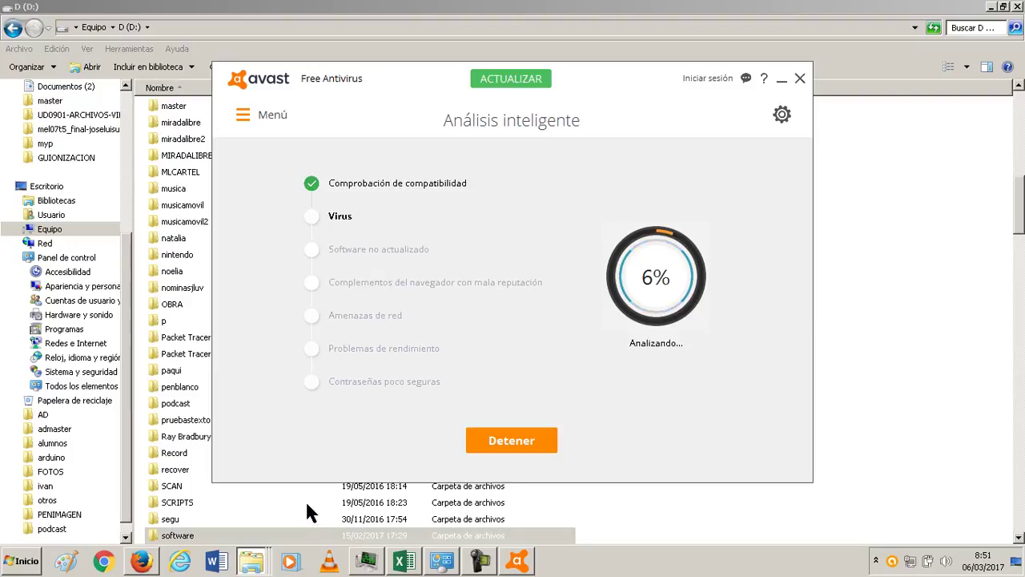
pyautogui.click(646, 194)
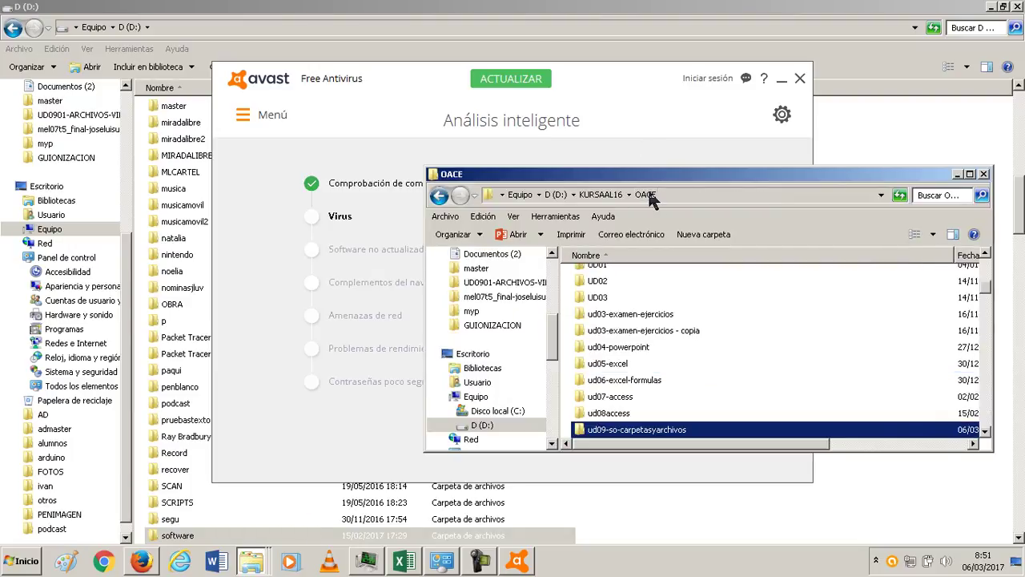
pyautogui.doubleClick(657, 175)
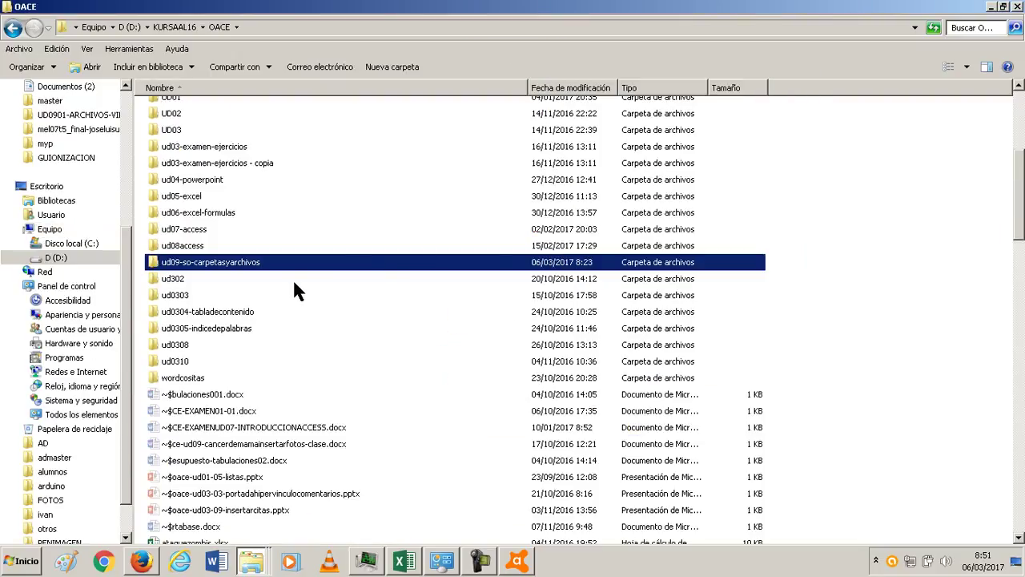
# Look through the UD11 resources on the Moodle course page in Firefox, minimize the browser and return to the Avast smart scan.
pyautogui.click(149, 555)
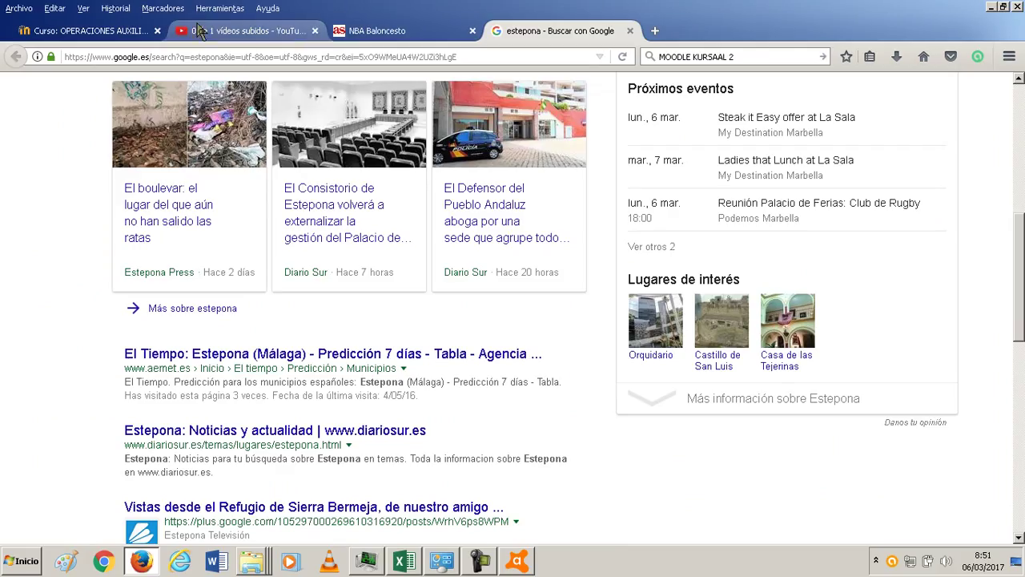
pyautogui.click(147, 34)
pyautogui.scroll(-5, 272, 310)
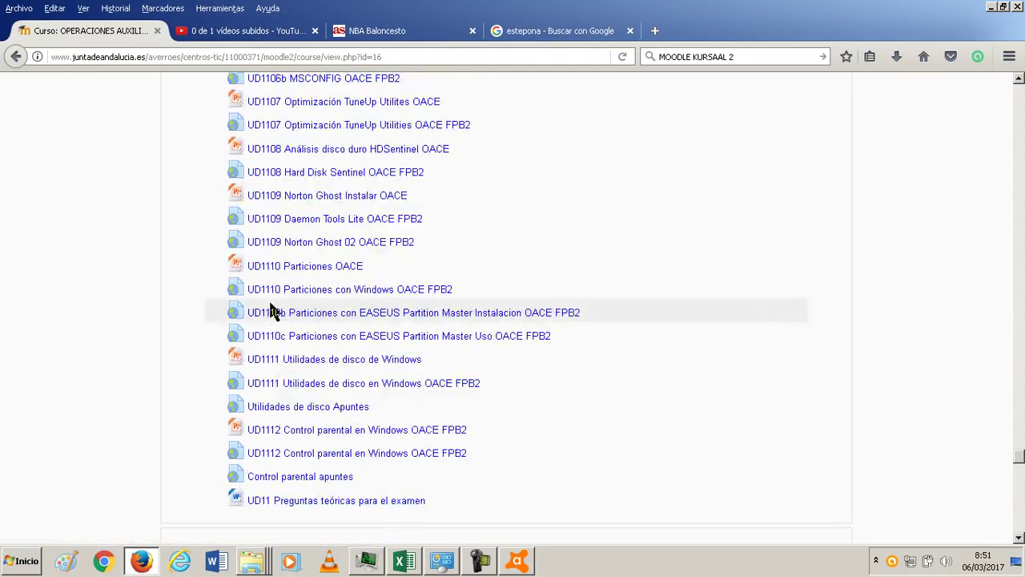
pyautogui.scroll(2, 272, 311)
pyautogui.scroll(1, 272, 311)
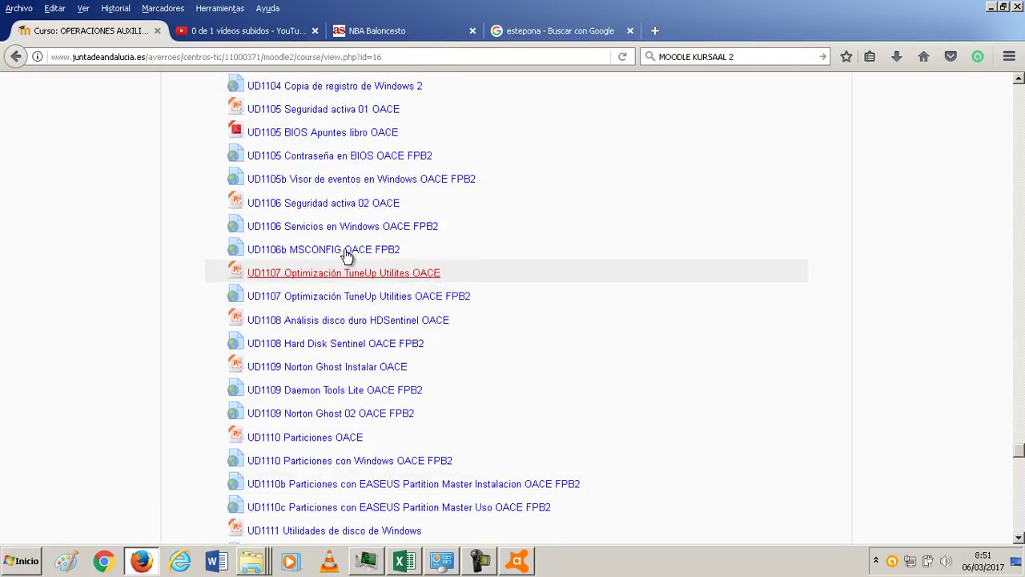
pyautogui.click(991, 9)
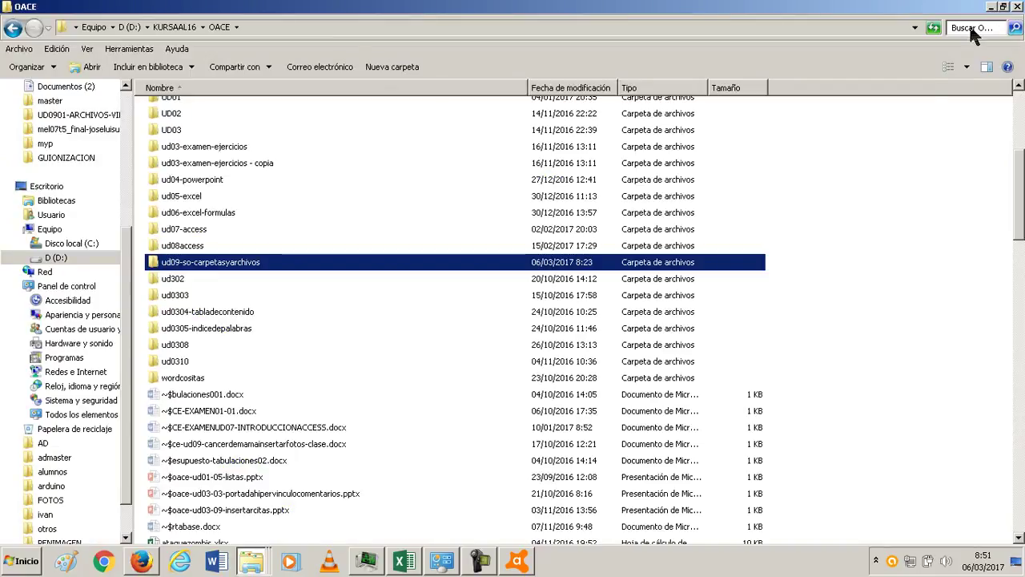
pyautogui.click(519, 561)
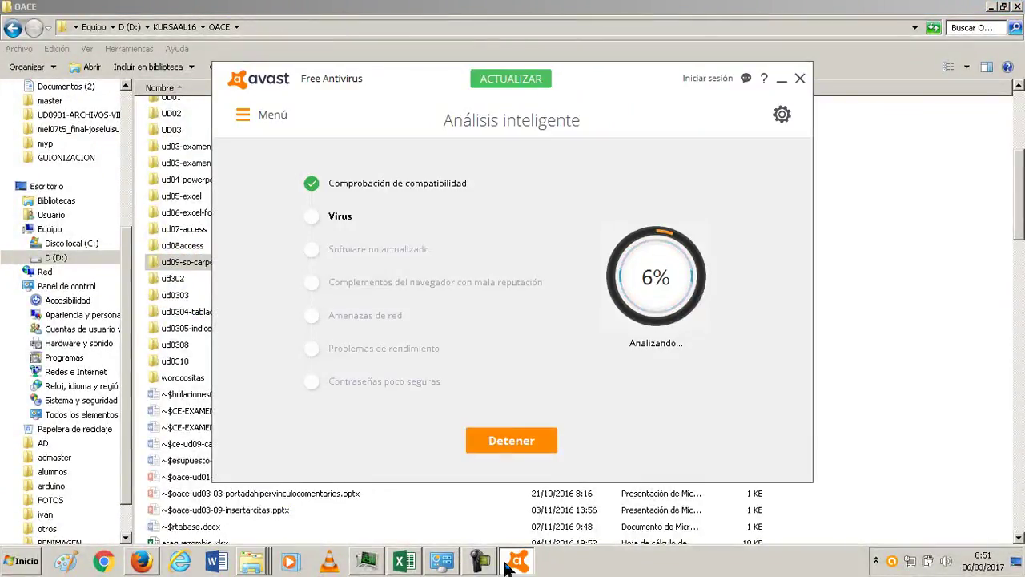